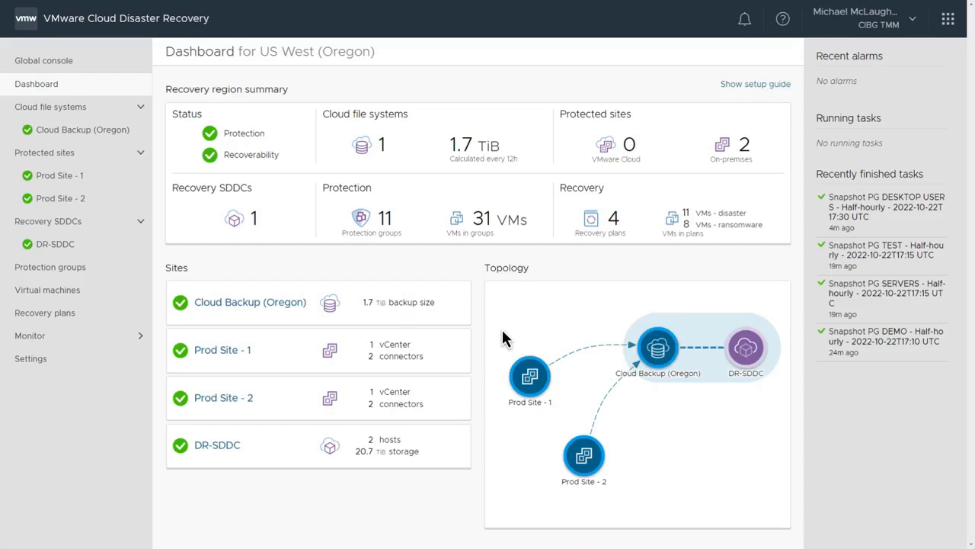
Start ransomware recovery for the APPS recovery plan
{"action": "left_click", "coordinate": [45, 313]}
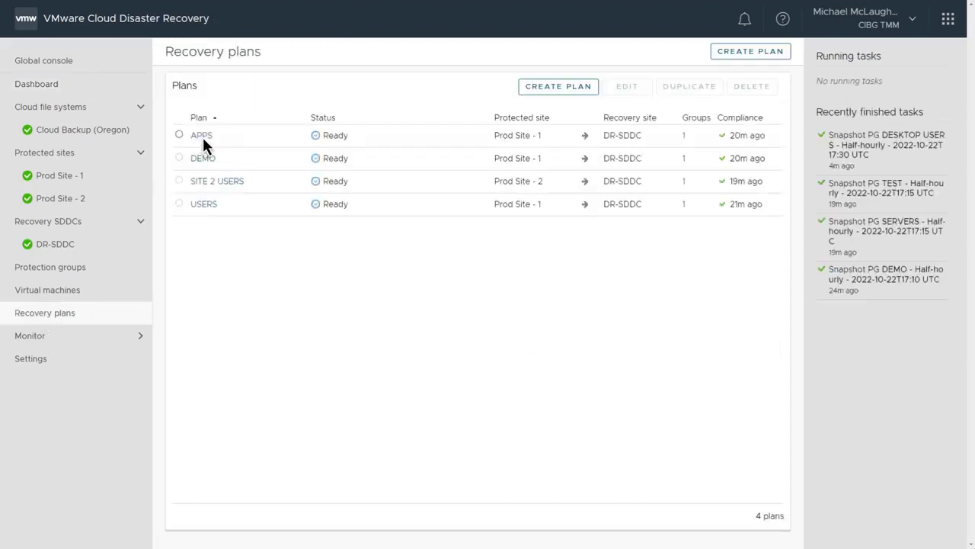
{"action": "left_click", "coordinate": [201, 134]}
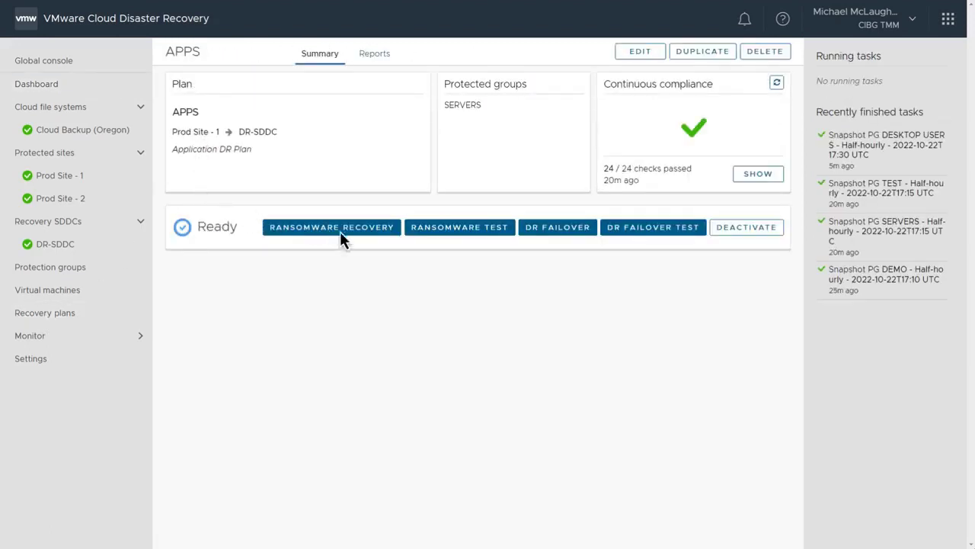
{"action": "left_click", "coordinate": [367, 231]}
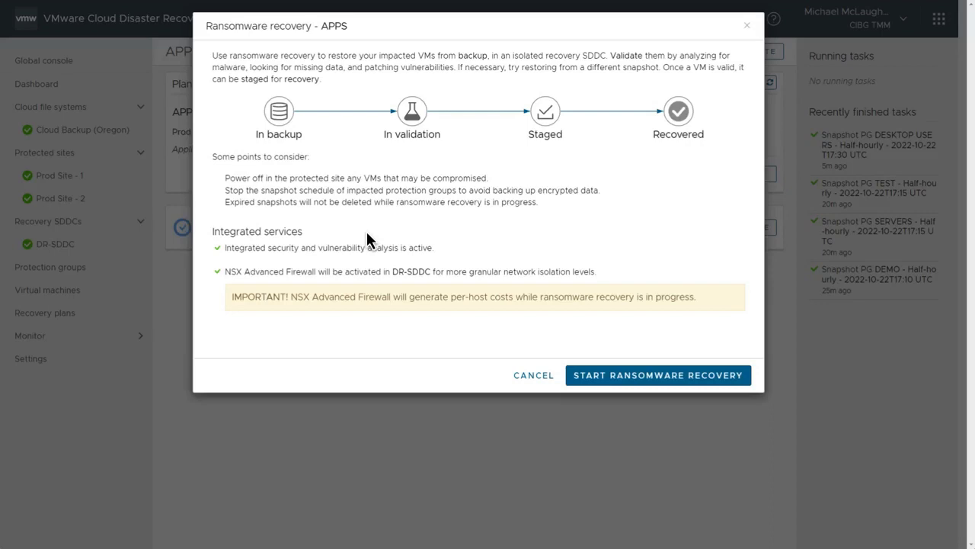
{"action": "left_click", "coordinate": [605, 384]}
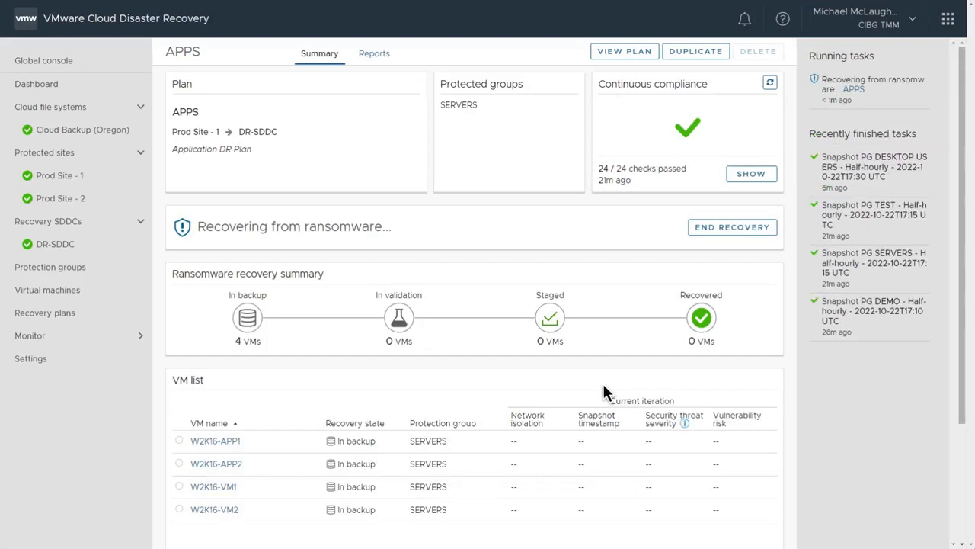
Start W2K16-APP1 in the recovery SDDC for validation from the verified snapshot SERVERS - Half-hourly - 2022-10-21T19:45 UTC
{"action": "left_click", "coordinate": [213, 446]}
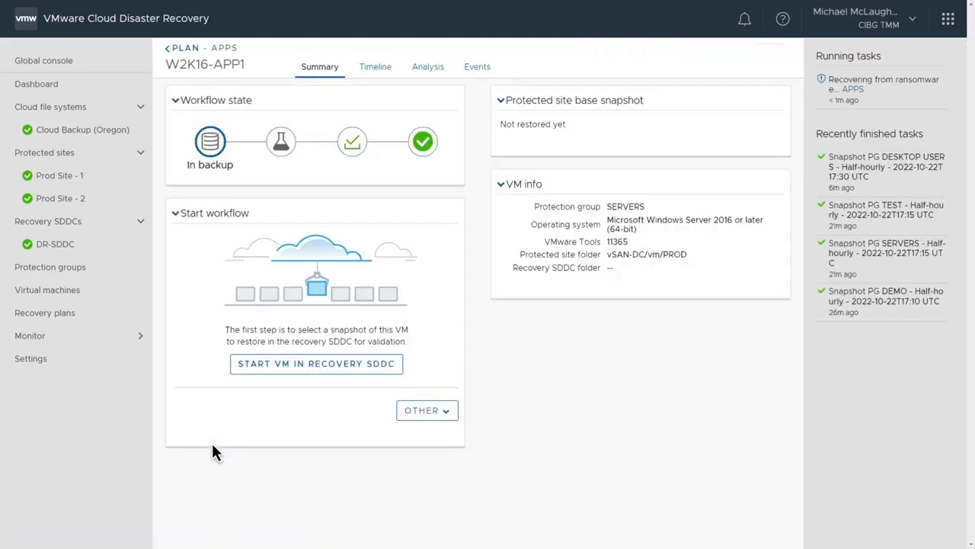
{"action": "left_click", "coordinate": [313, 372]}
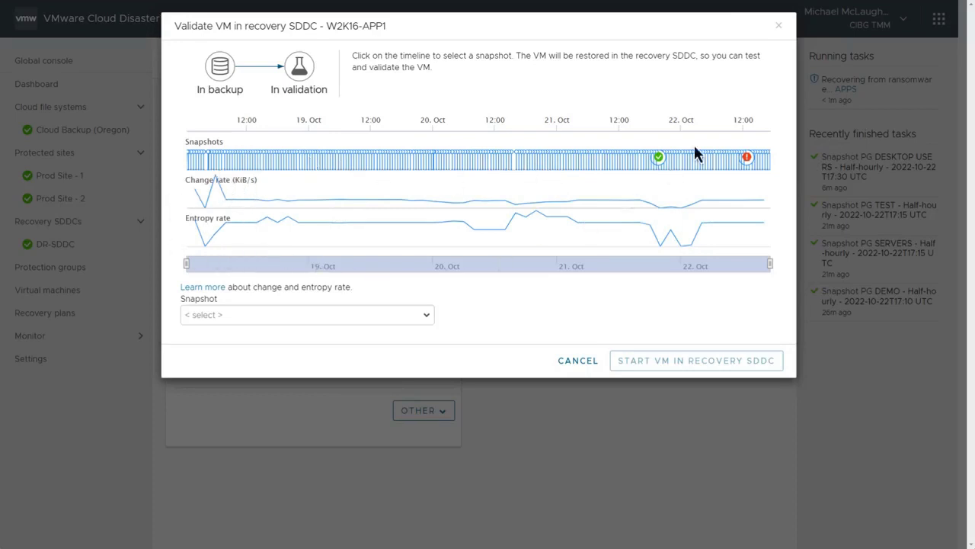
{"action": "left_click", "coordinate": [659, 159]}
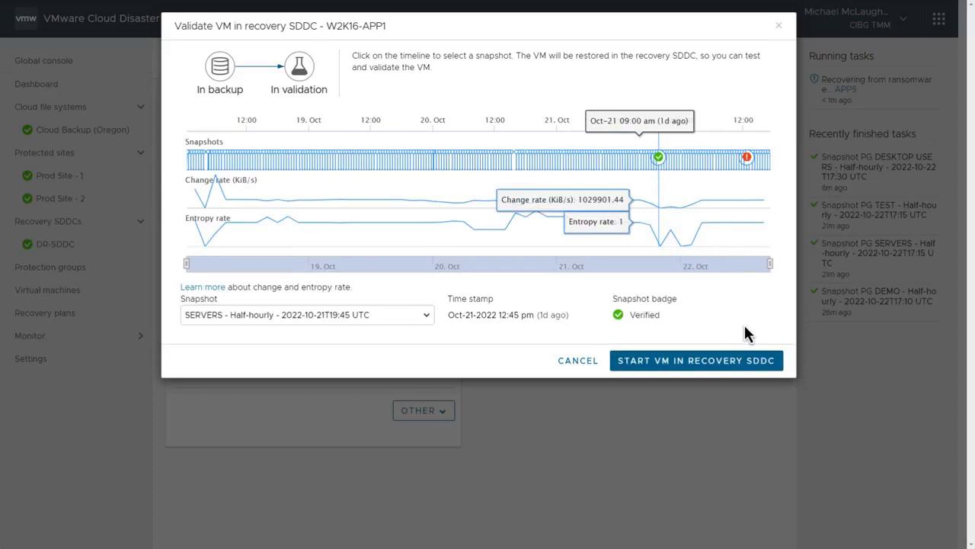
{"action": "left_click", "coordinate": [747, 366]}
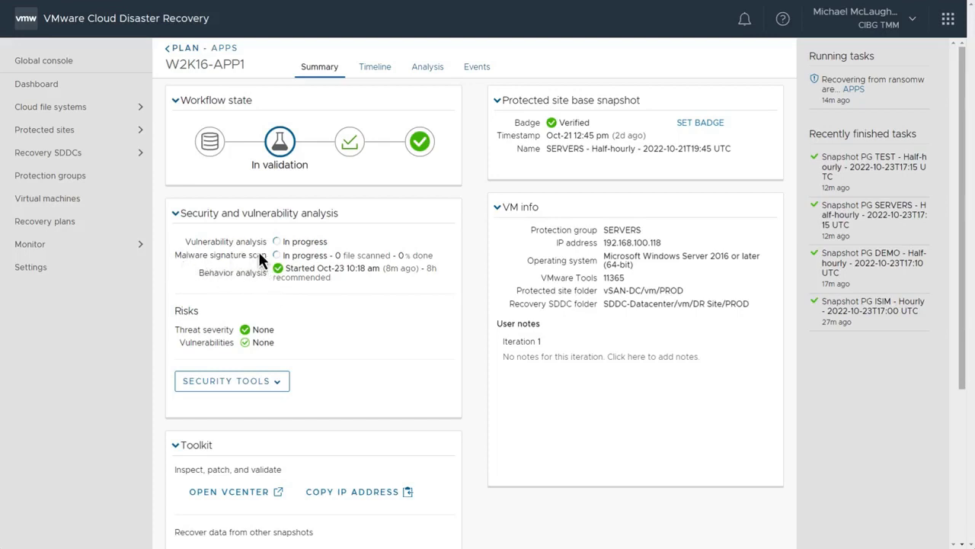
Restart W2K16-APP1's validation with the different snapshot SERVERS - Half-hourly - 2022-10-22T01:45 UTC
{"action": "left_click", "coordinate": [963, 472]}
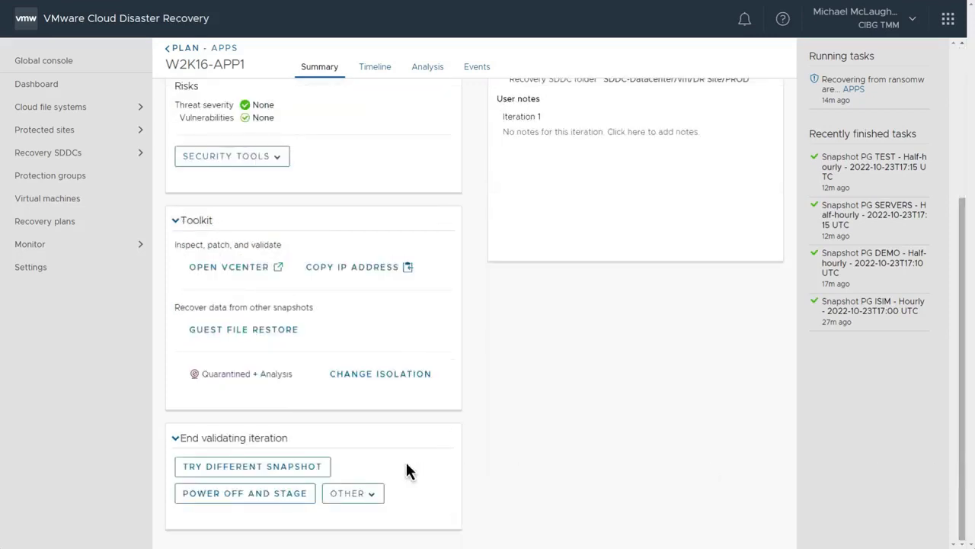
{"action": "left_click", "coordinate": [296, 470]}
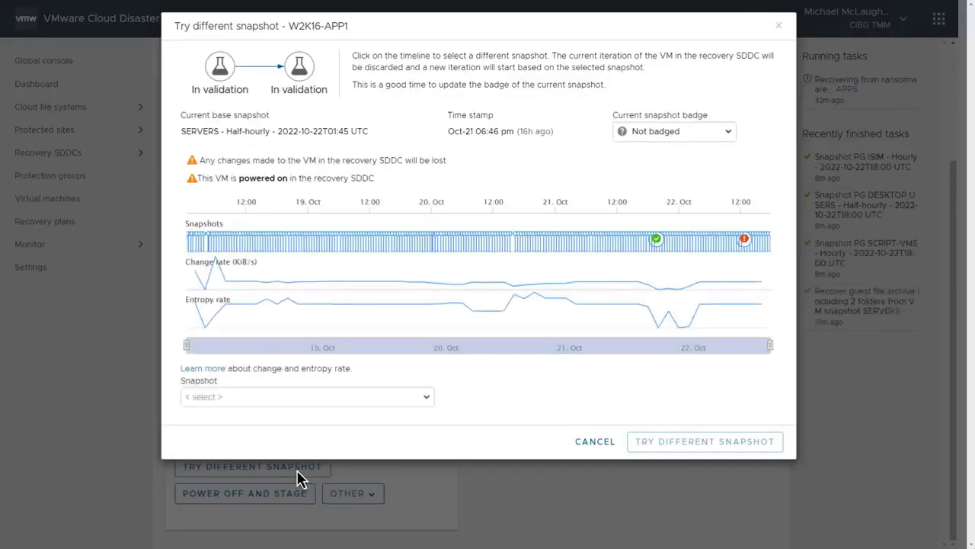
{"action": "left_click", "coordinate": [686, 245]}
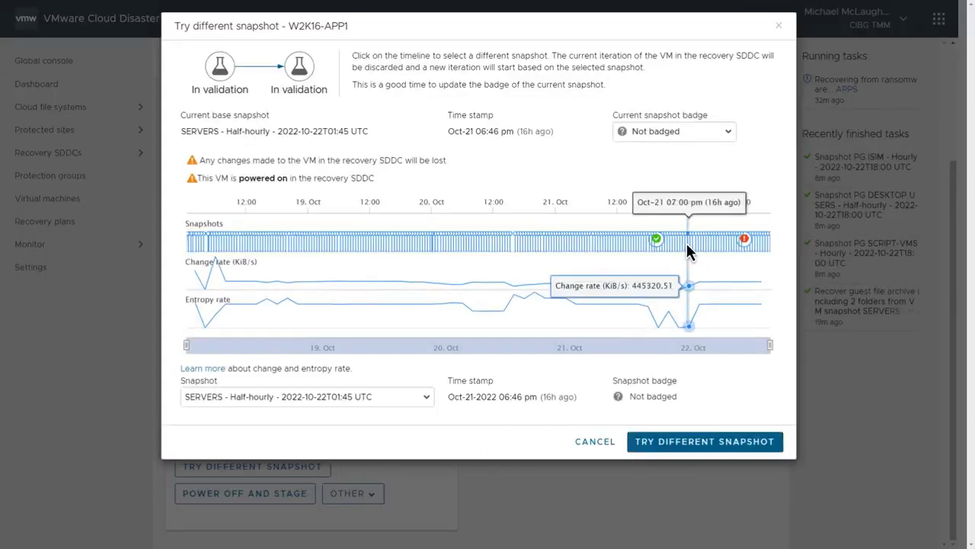
{"action": "left_click", "coordinate": [761, 446]}
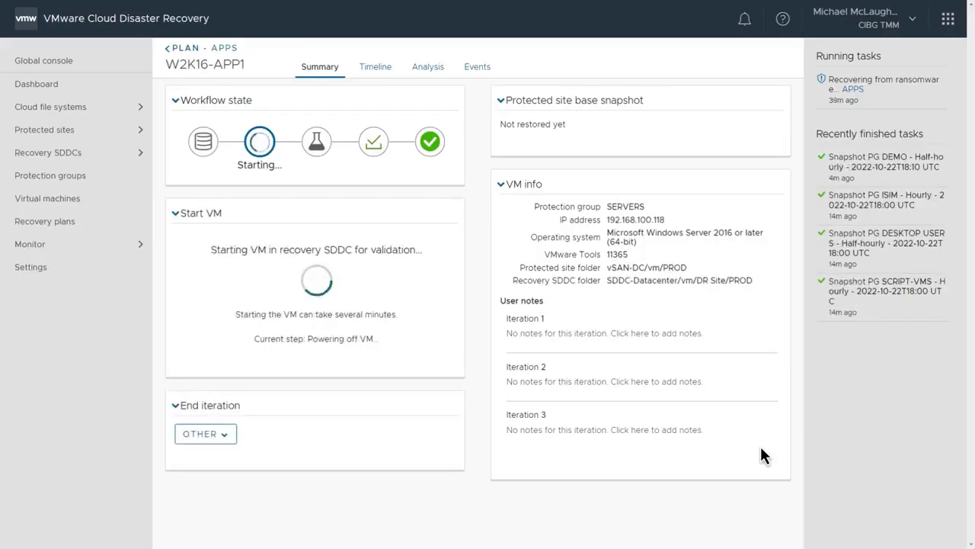
Add notes to iterations 1 to 3: "looks good but too old - try newer snapshot", "trying more recent point in time", "looks good - use this one"
{"action": "type", "text": "looks good bu"}
{"action": "type", "text": "t too old - try newer snapshot"}
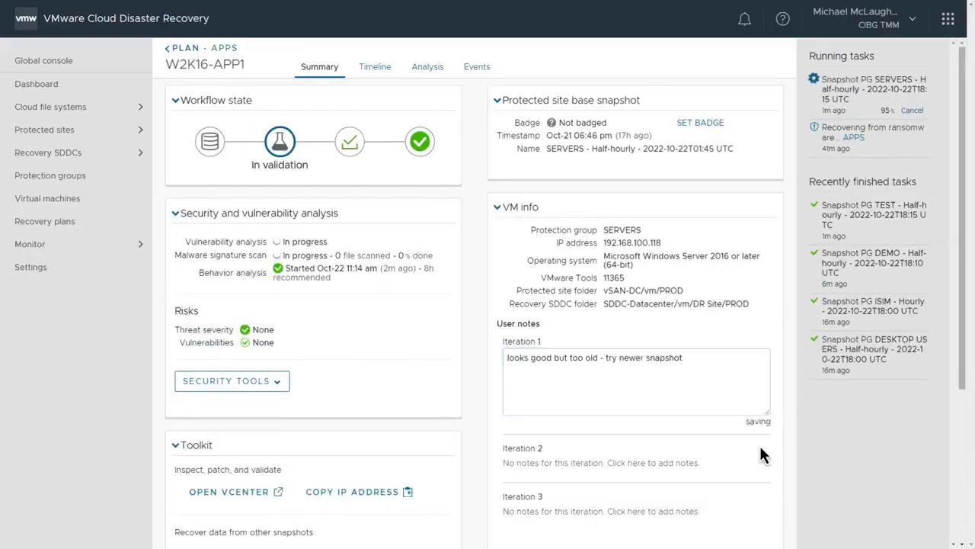
{"action": "type", "text": "trying more recent point in time"}
{"action": "type", "text": "looks good - use this one"}
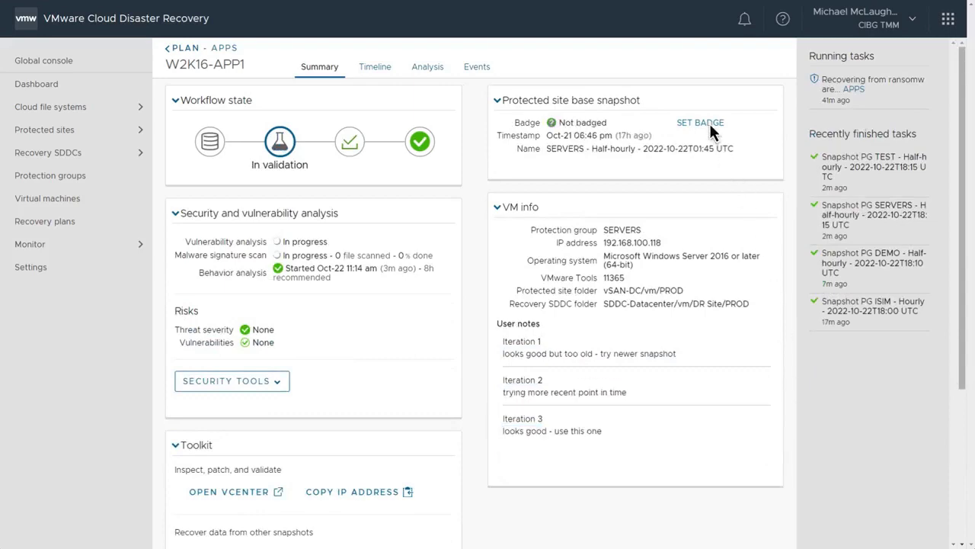
Set the badge of the protected site base snapshot to Verified
{"action": "left_click", "coordinate": [707, 123]}
{"action": "left_click", "coordinate": [275, 138]}
{"action": "left_click", "coordinate": [678, 307]}
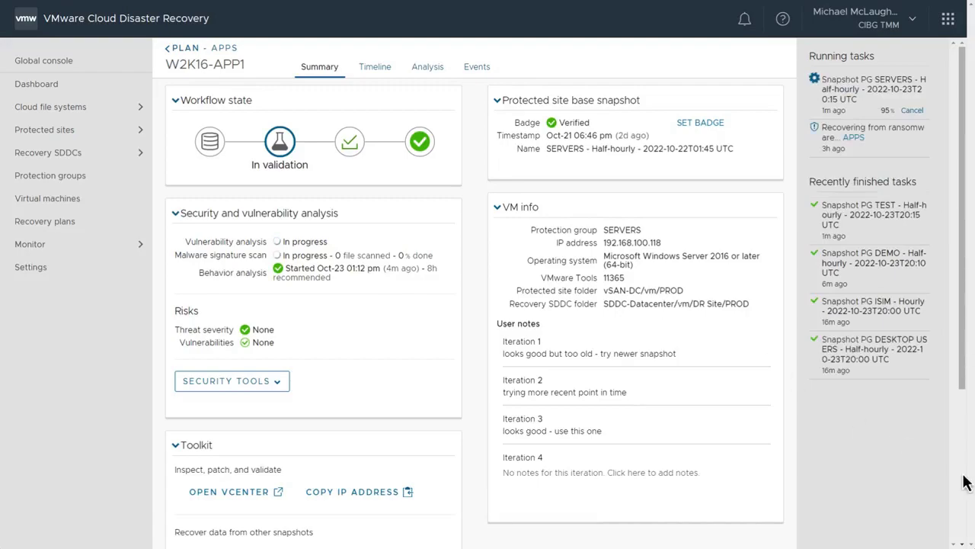
Restore guest files of W2K16-APP1 from the snapshot SERVERS - Half-hourly - 2022-10-23T17:45 UTC as a ZIP file and close the restore dialog
{"action": "scroll", "coordinate": [963, 483], "scroll_direction": "down", "scroll_amount": 3}
{"action": "left_click", "coordinate": [253, 332]}
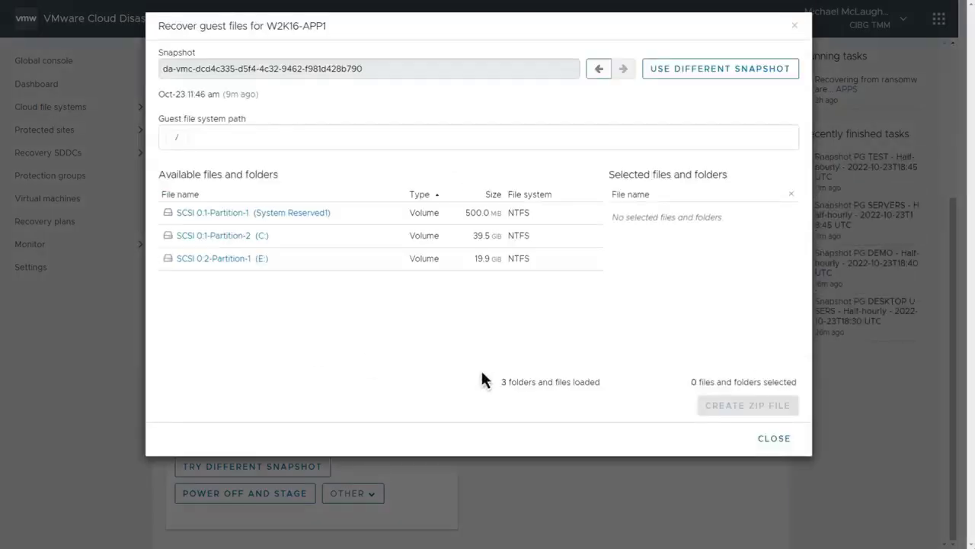
{"action": "left_click", "coordinate": [713, 72]}
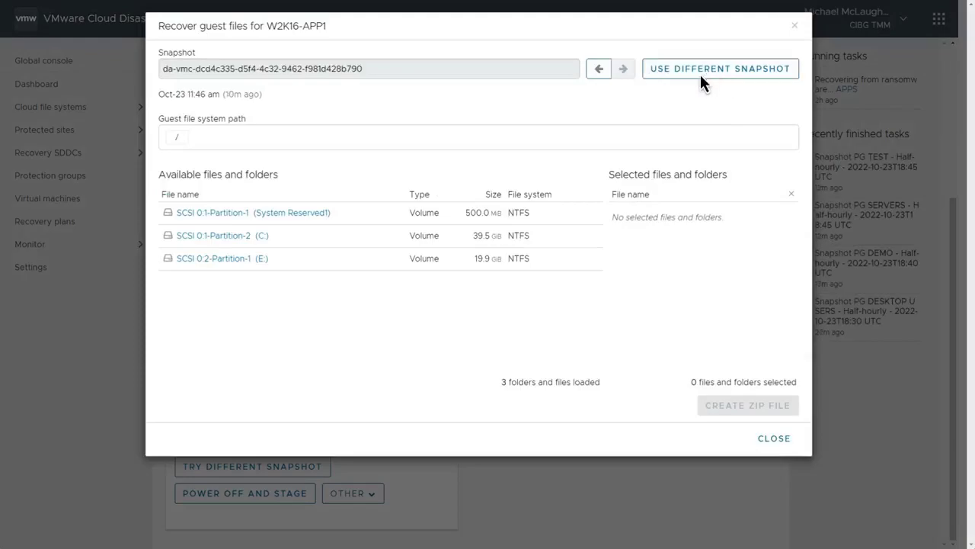
{"action": "left_click", "coordinate": [246, 151]}
{"action": "left_click", "coordinate": [755, 376]}
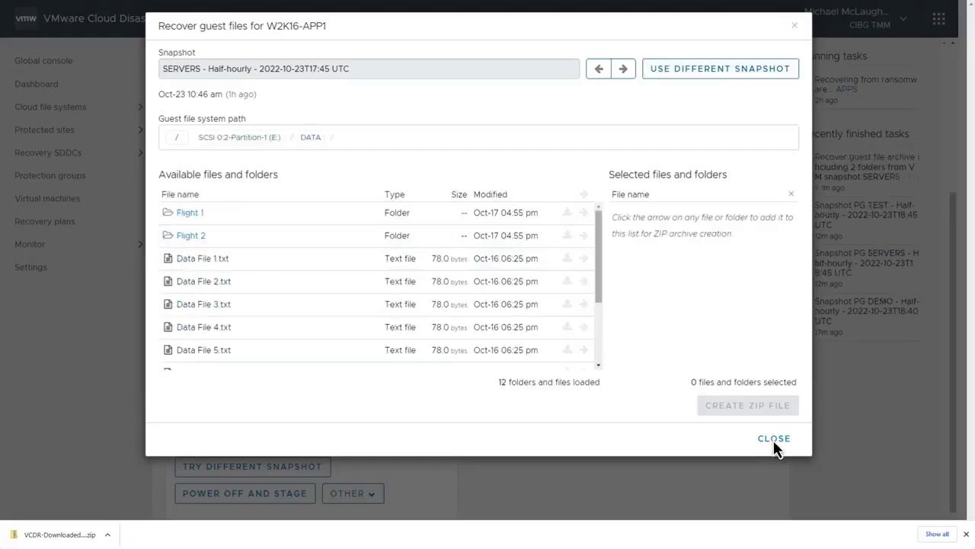
{"action": "left_click", "coordinate": [773, 439]}
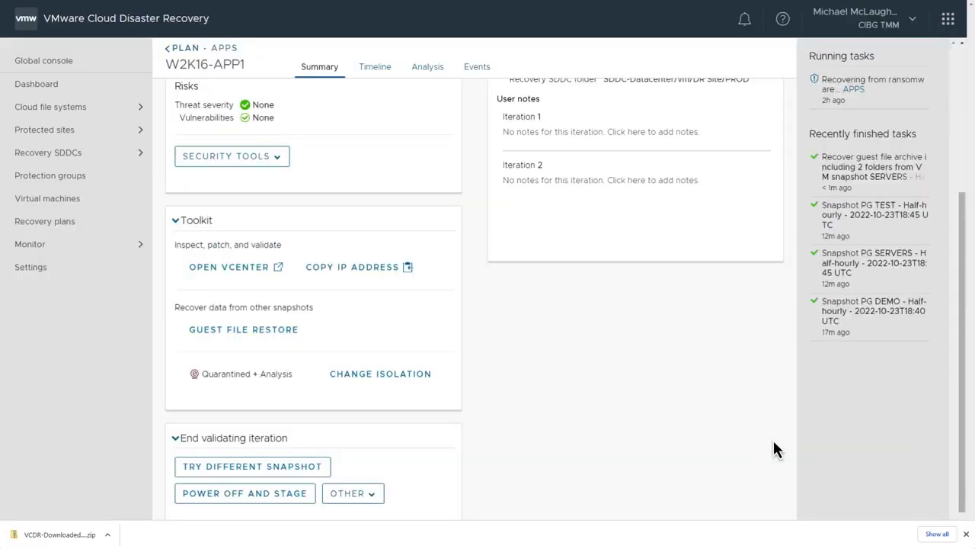
Change the network isolation of W2K16-APP1 to Internal inbound
{"action": "left_click", "coordinate": [416, 376]}
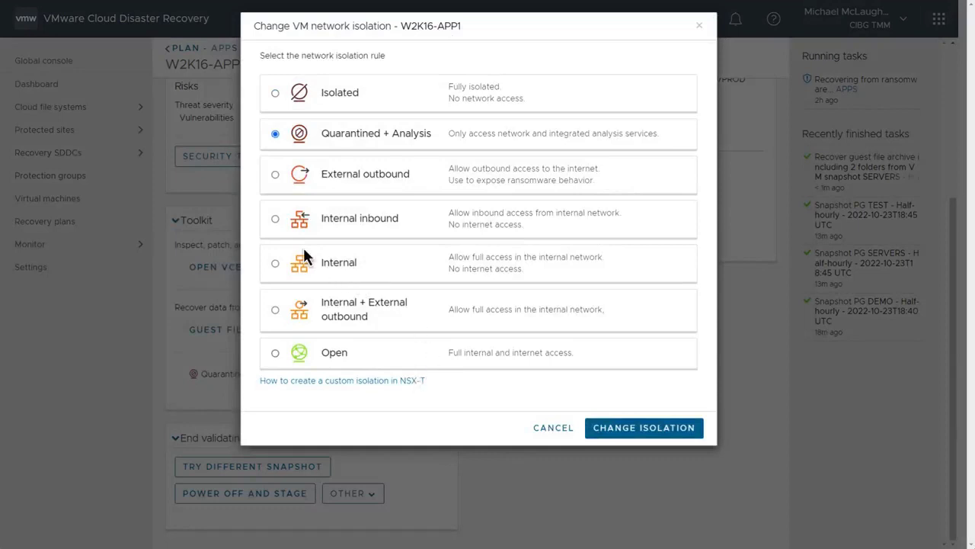
{"action": "left_click", "coordinate": [275, 220]}
{"action": "left_click", "coordinate": [658, 440]}
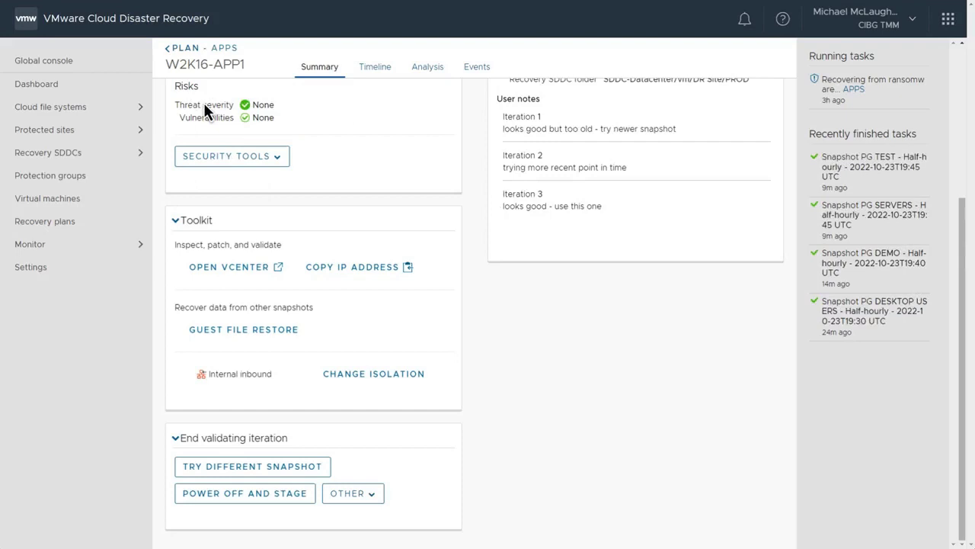
Collapse the toolkit and security analysis sections, and power off and stage W2K16-APP1 with a new staging snapshot
{"action": "left_click", "coordinate": [179, 222]}
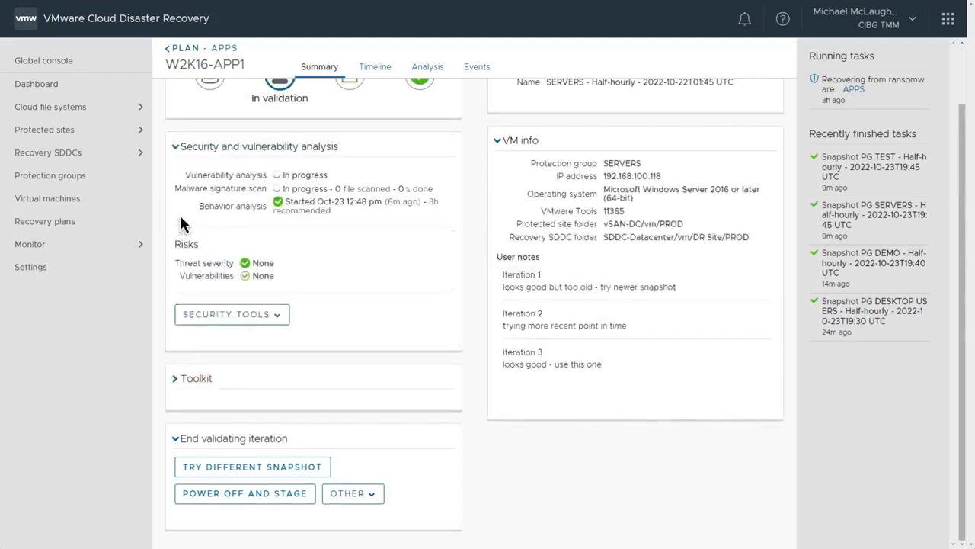
{"action": "left_click", "coordinate": [175, 147]}
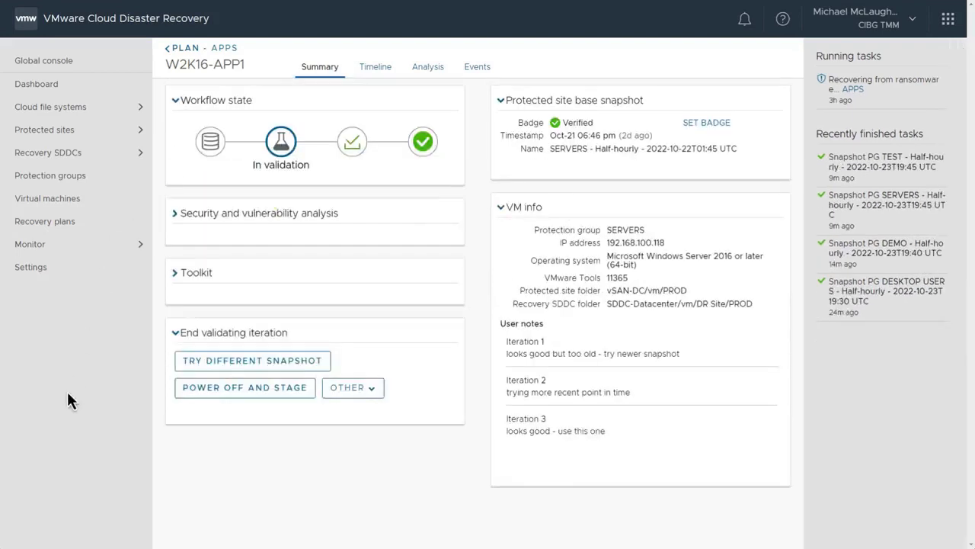
{"action": "left_click", "coordinate": [251, 397]}
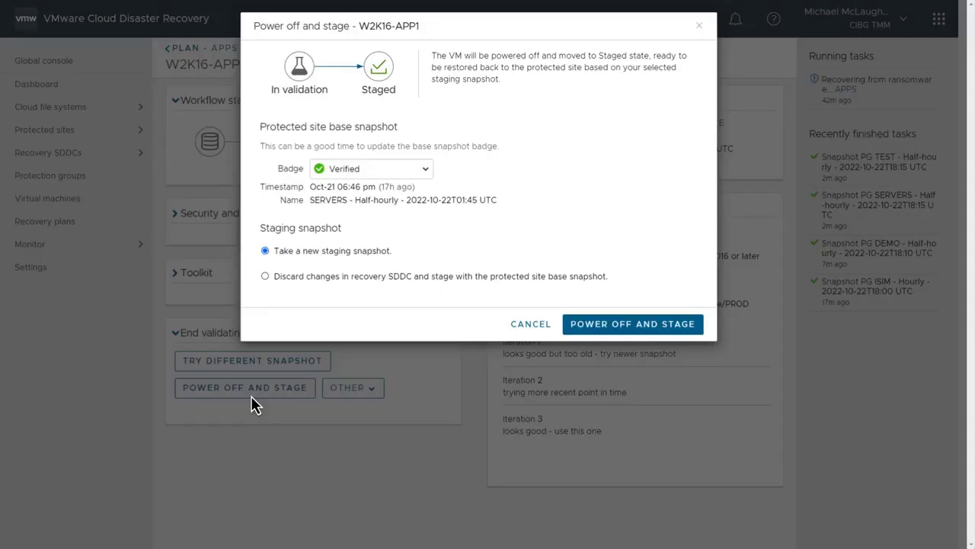
{"action": "left_click", "coordinate": [636, 328]}
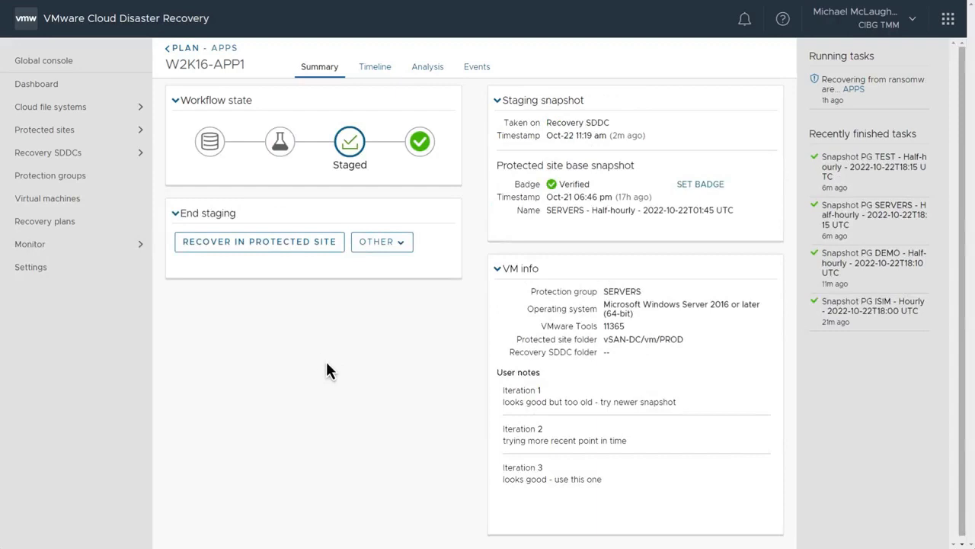
Recover W2K16-APP1 in the protected site, acknowledging that the existing VM is replaced with the one in the staging snapshot
{"action": "left_click", "coordinate": [284, 251]}
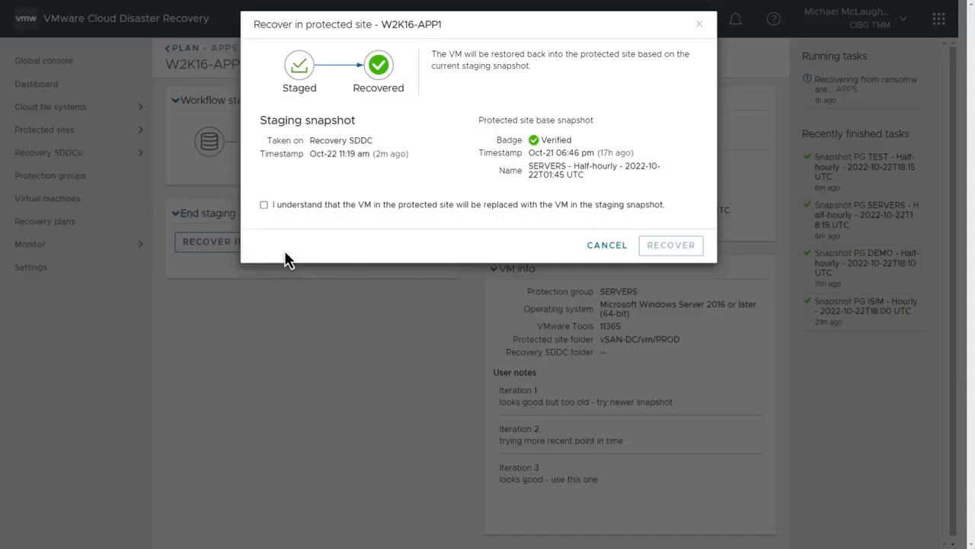
{"action": "left_click", "coordinate": [264, 207]}
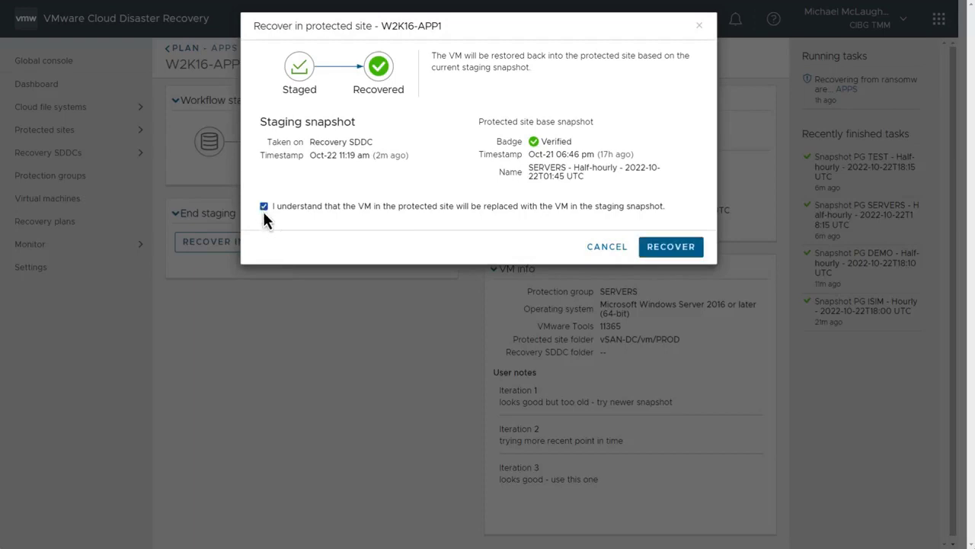
{"action": "left_click", "coordinate": [671, 247]}
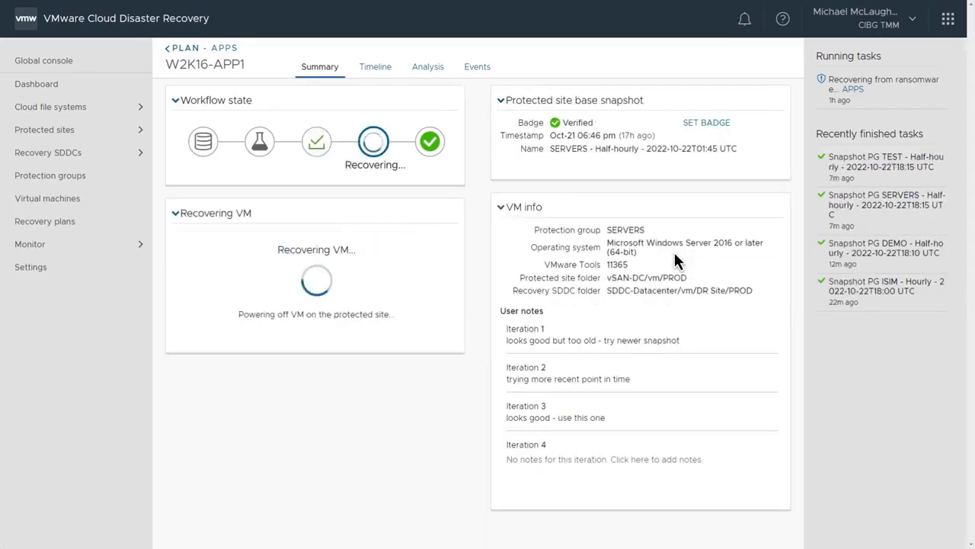